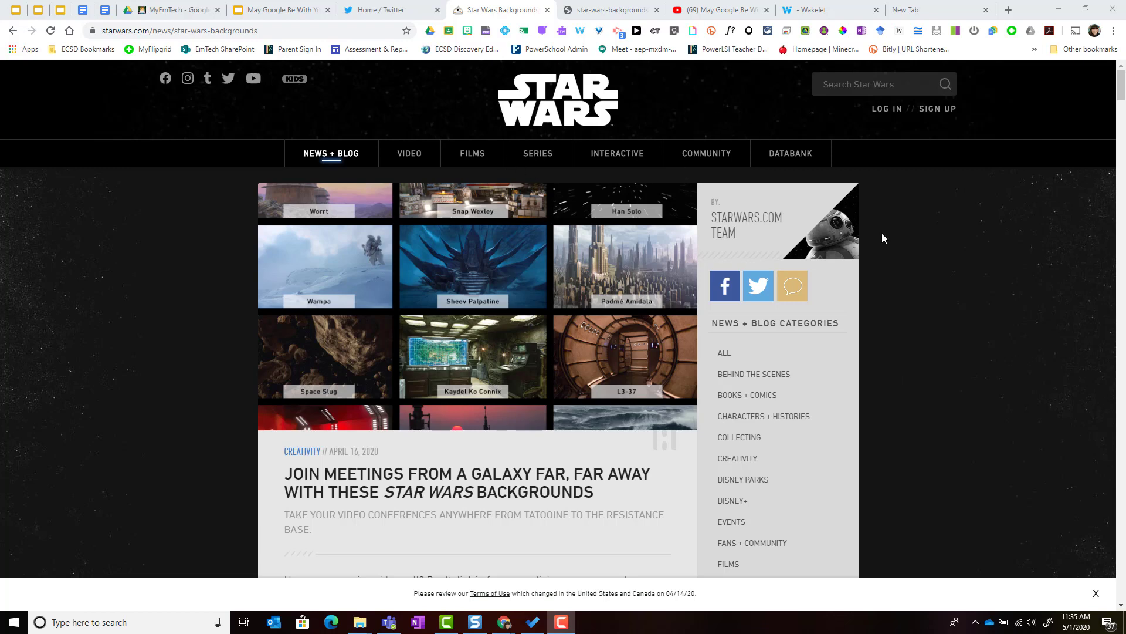
Save the first Death Star Ruins picture as star-wars-backgrounds-36-1 in the desktop folder Backgrounds for Teams.
{"action": "scroll", "coordinate": [927, 262], "scroll_direction": "down", "scroll_amount": 10}
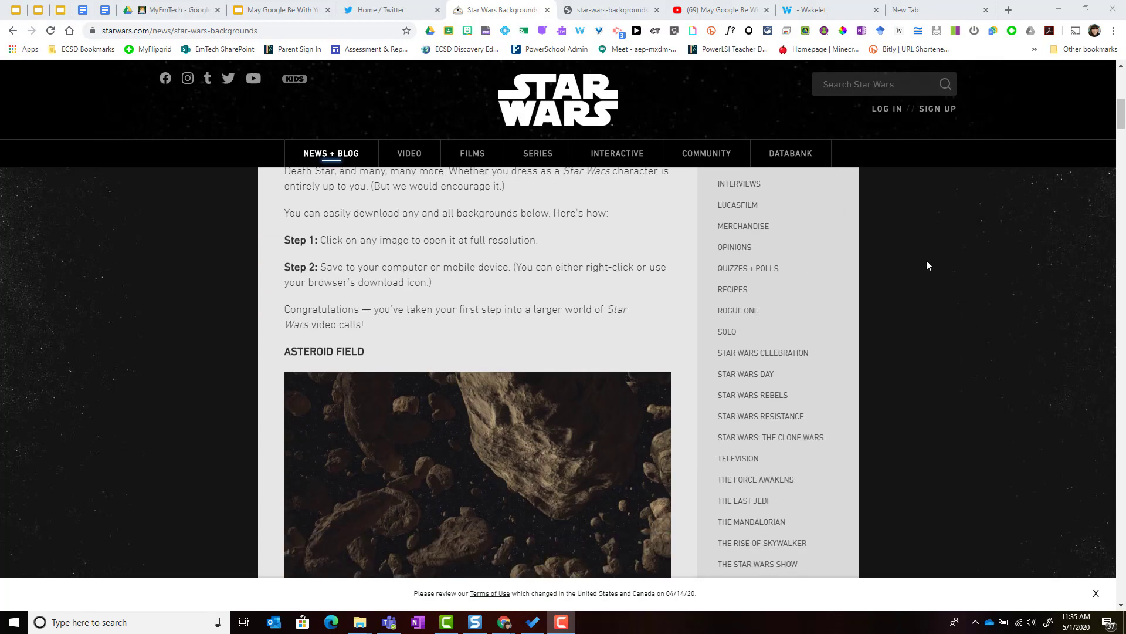
{"action": "scroll", "coordinate": [927, 265], "scroll_direction": "down", "scroll_amount": 9}
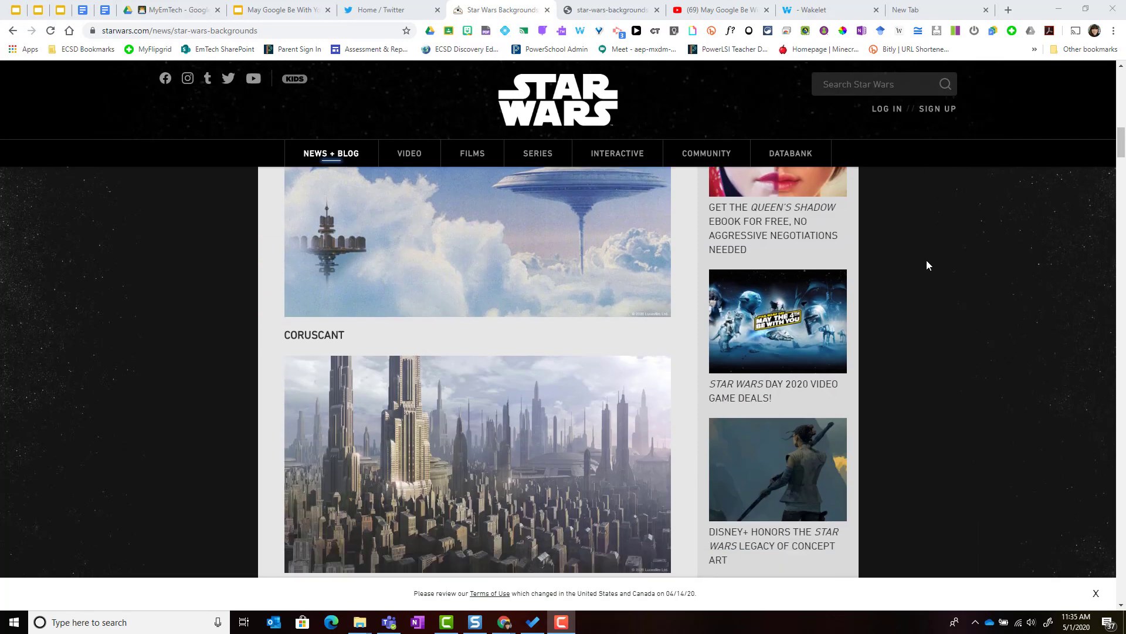
{"action": "scroll", "coordinate": [927, 265], "scroll_direction": "down", "scroll_amount": 8}
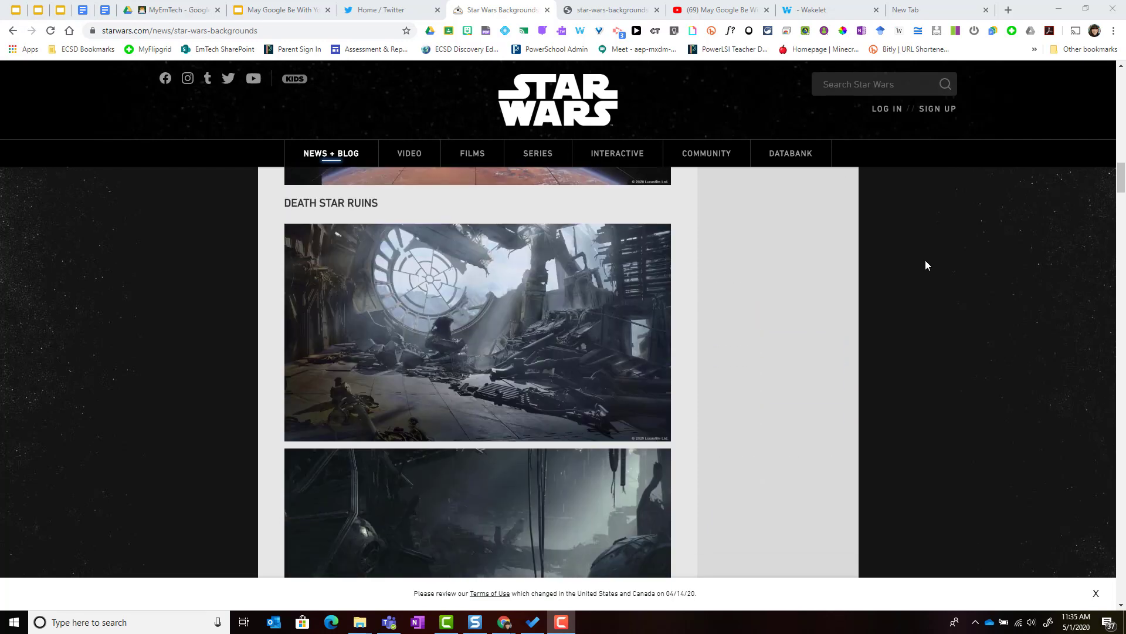
{"action": "right_click", "coordinate": [492, 329]}
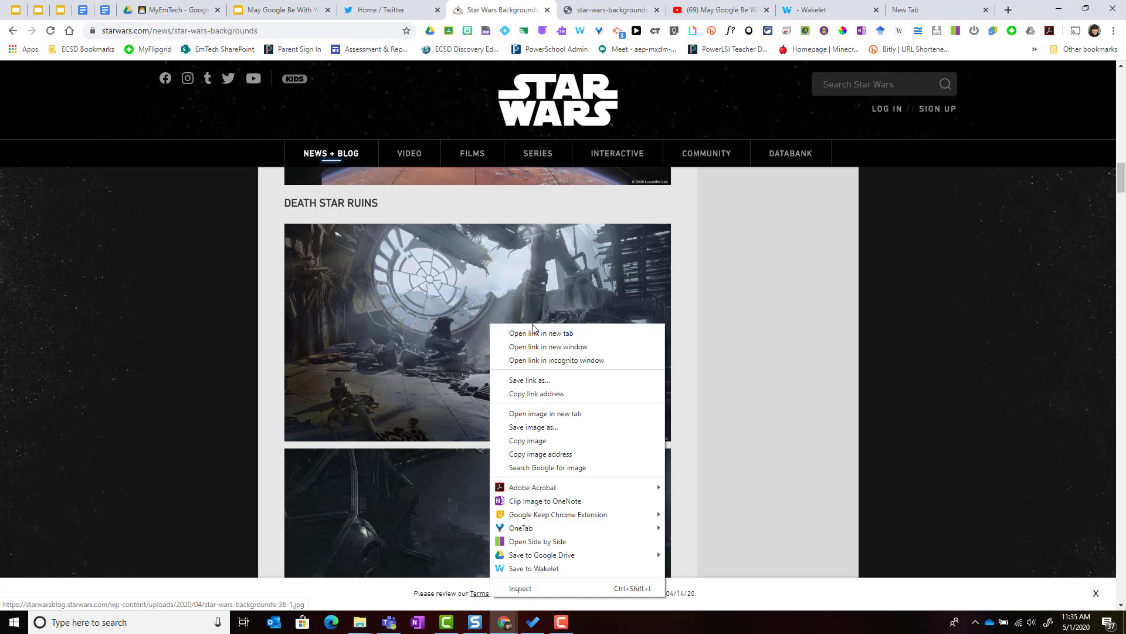
{"action": "left_click", "coordinate": [530, 431]}
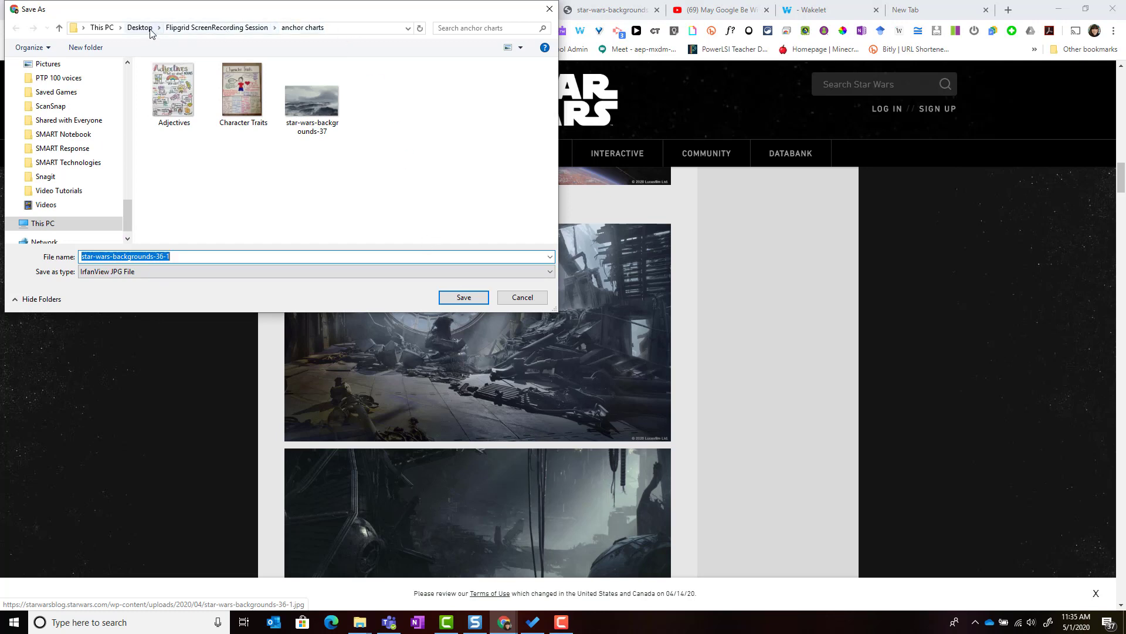
{"action": "left_click", "coordinate": [144, 29]}
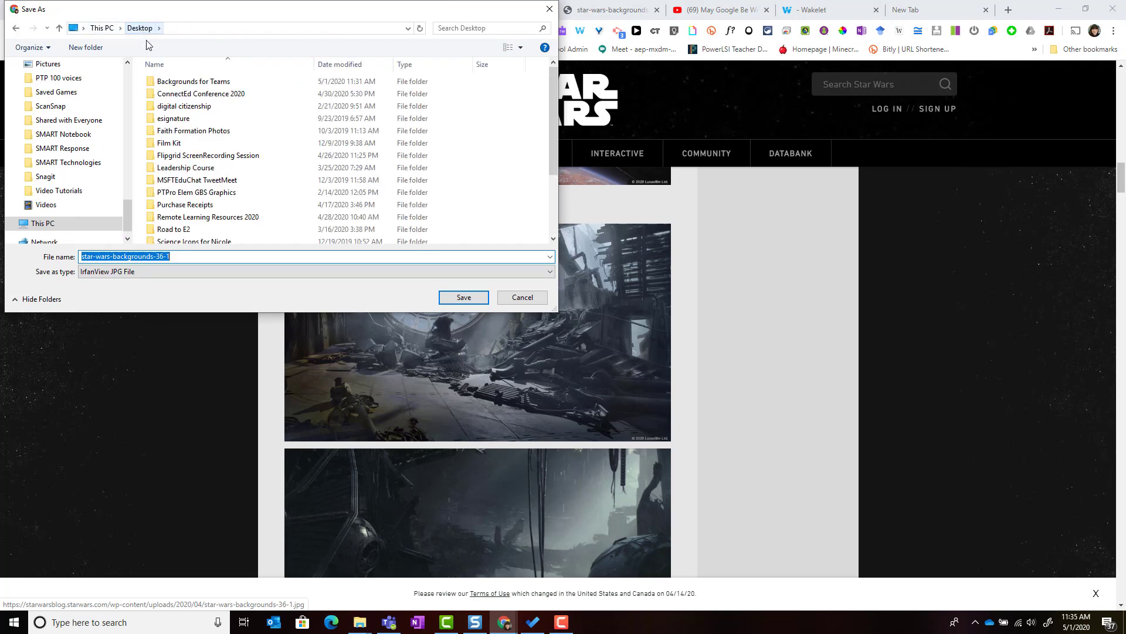
{"action": "double_click", "coordinate": [182, 82]}
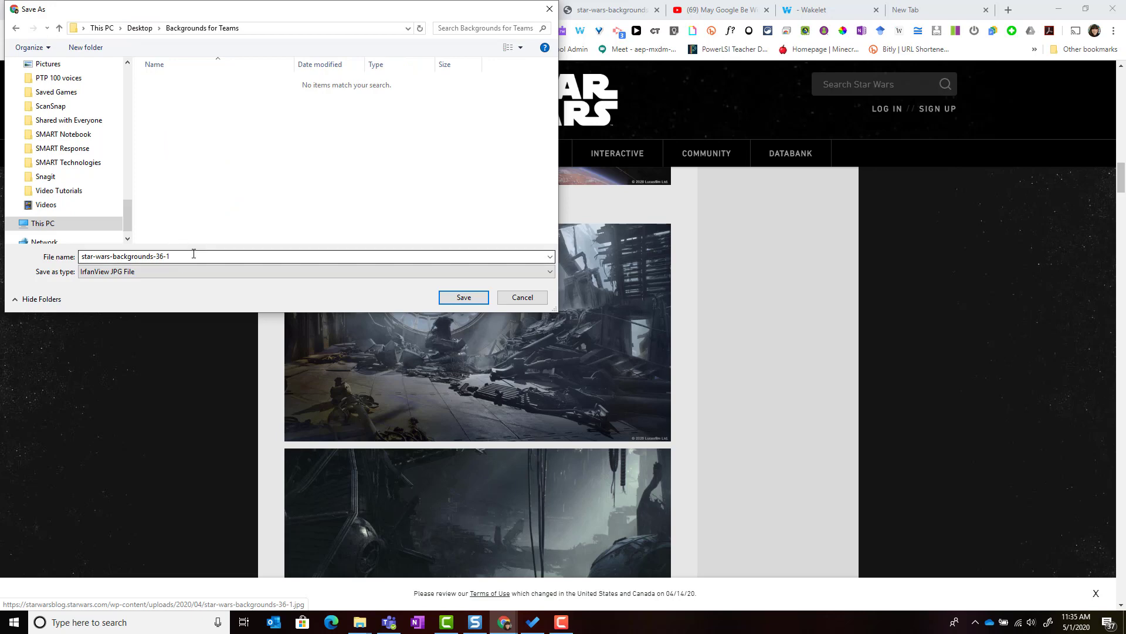
{"action": "left_click", "coordinate": [464, 298]}
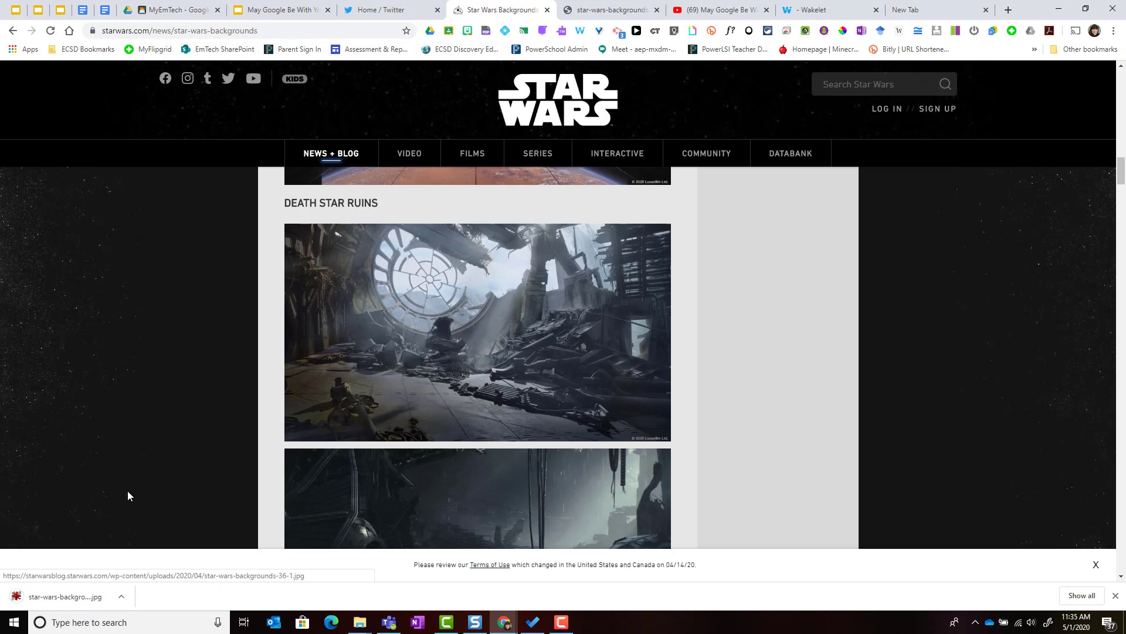
Open the folder %APPDATA%\Microsoft\Teams\Backgrounds through Windows search and maximize its window.
{"action": "mouse_move", "coordinate": [368, 626]}
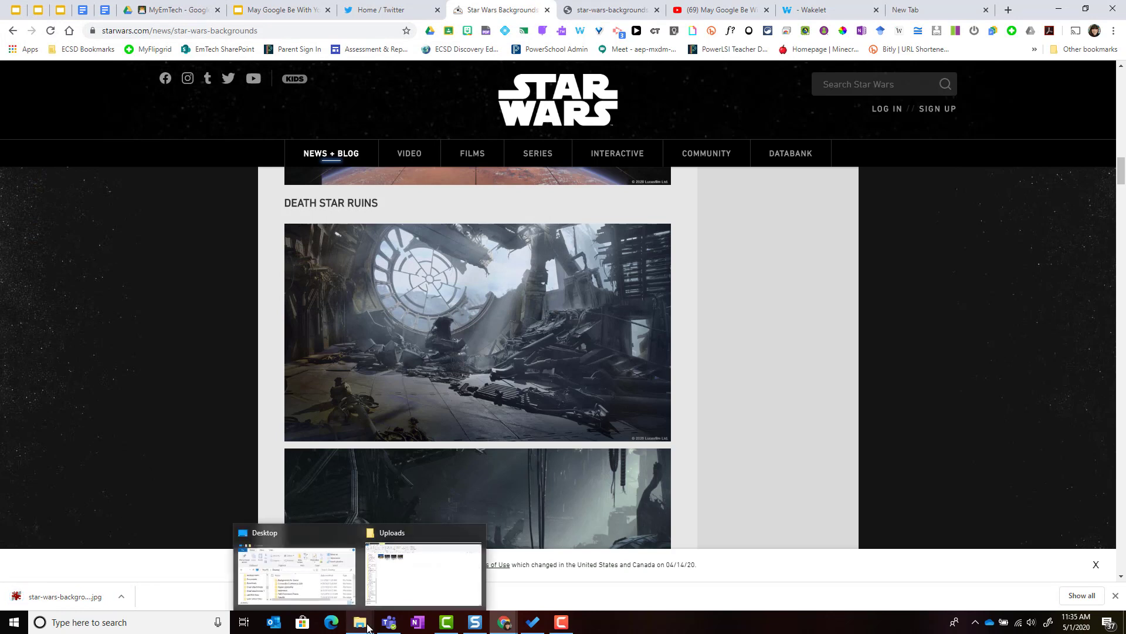
{"action": "left_click", "coordinate": [159, 622]}
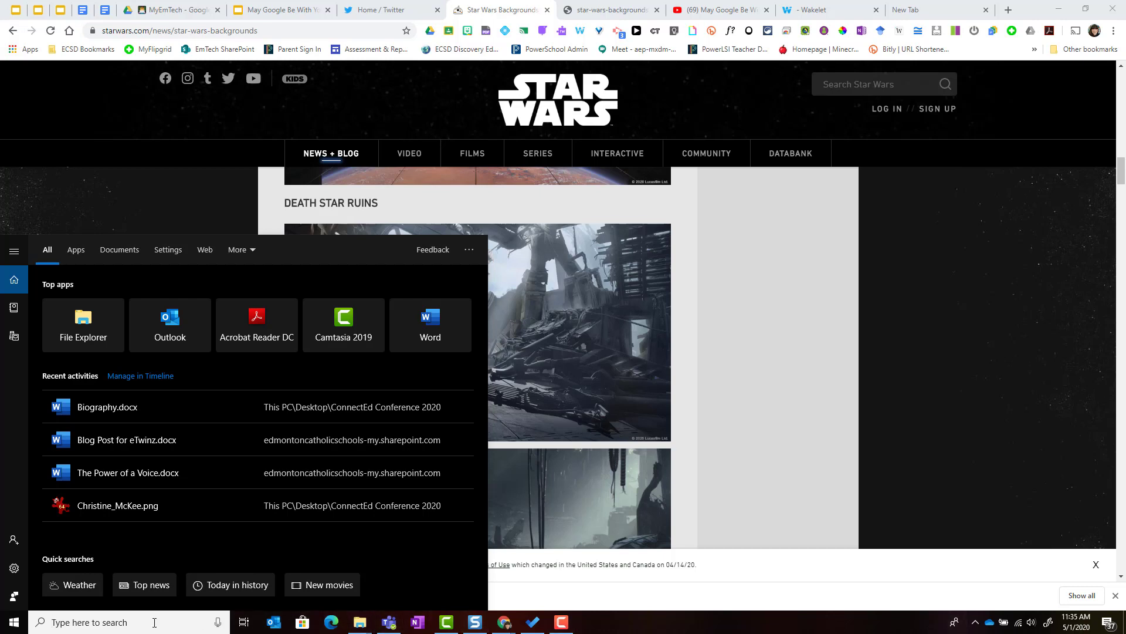
{"action": "type", "text": "%"}
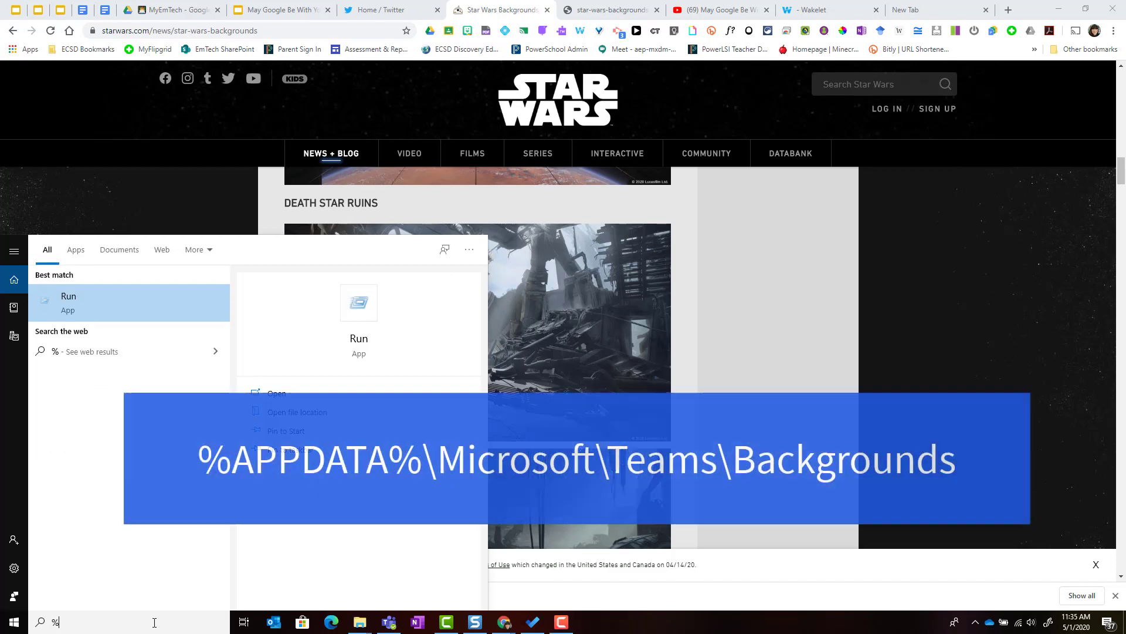
{"action": "type", "text": "APPDATA"}
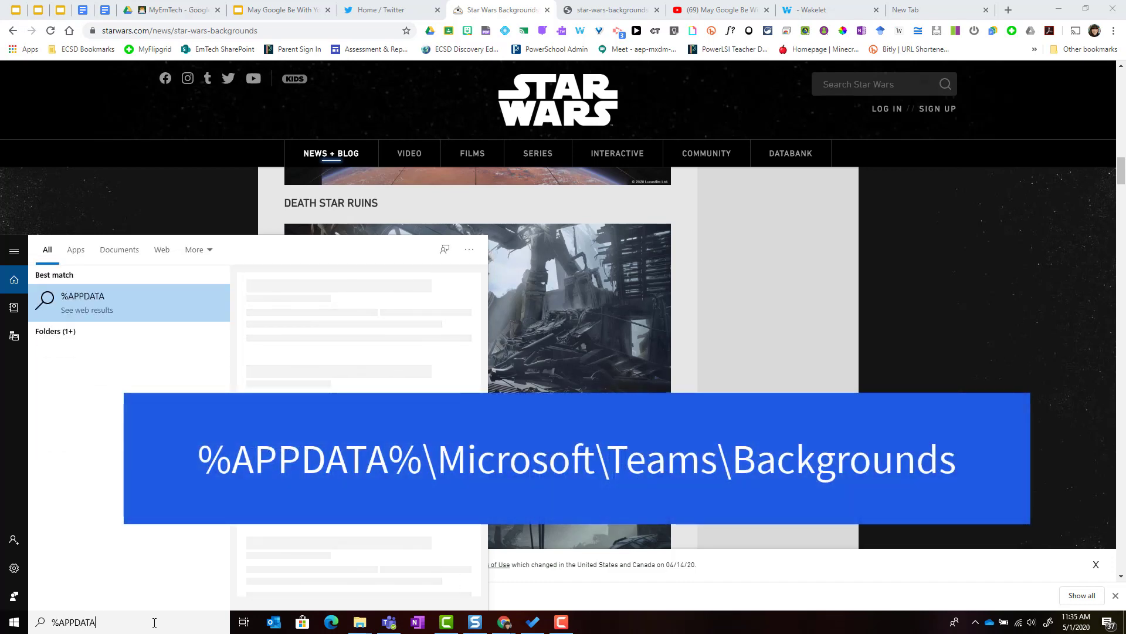
{"action": "type", "text": "%"}
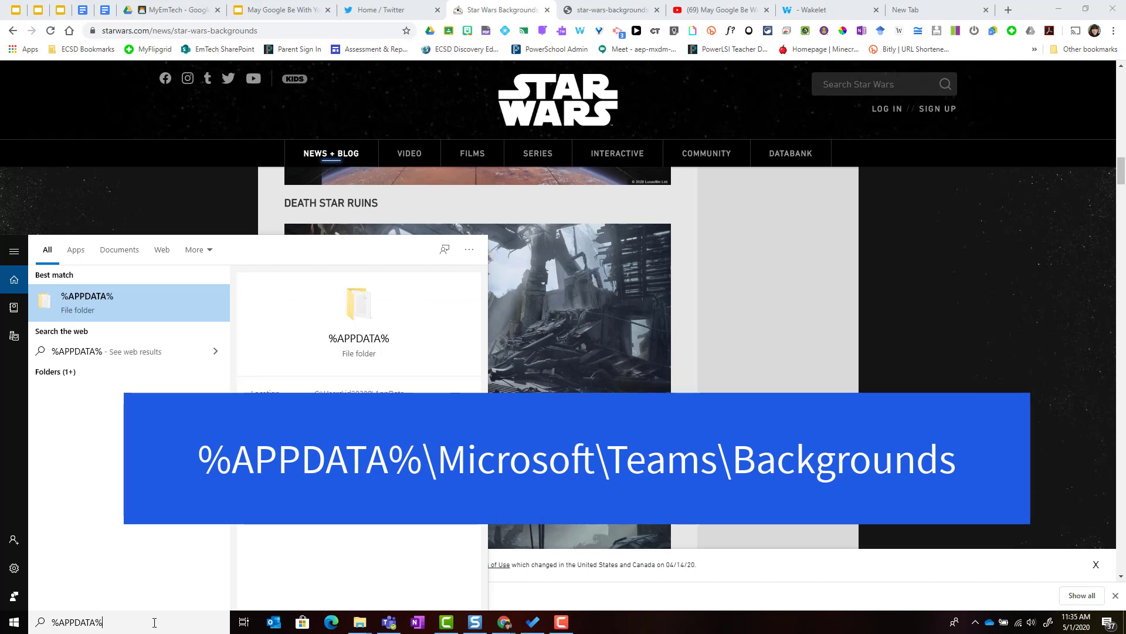
{"action": "type", "text": "\\"}
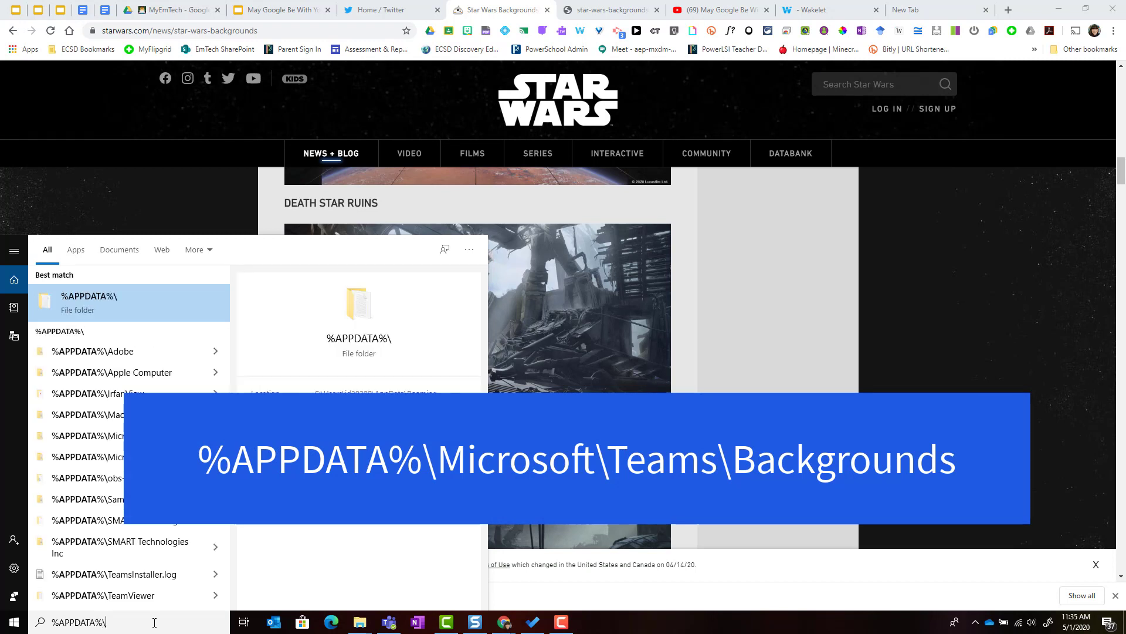
{"action": "type", "text": "Micro"}
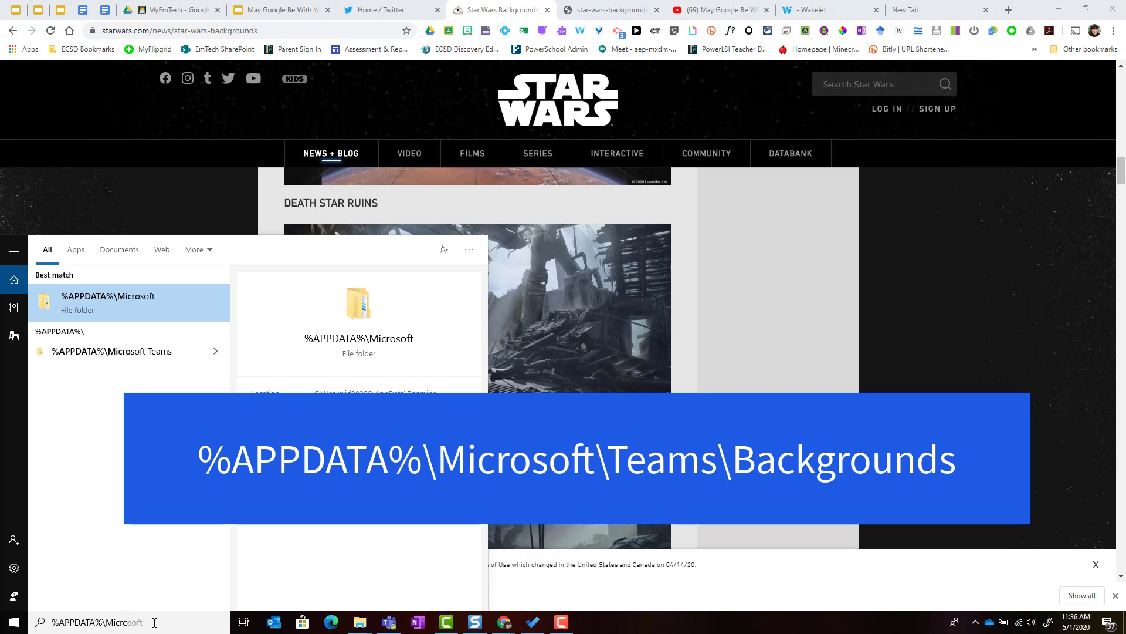
{"action": "type", "text": "soft\\"}
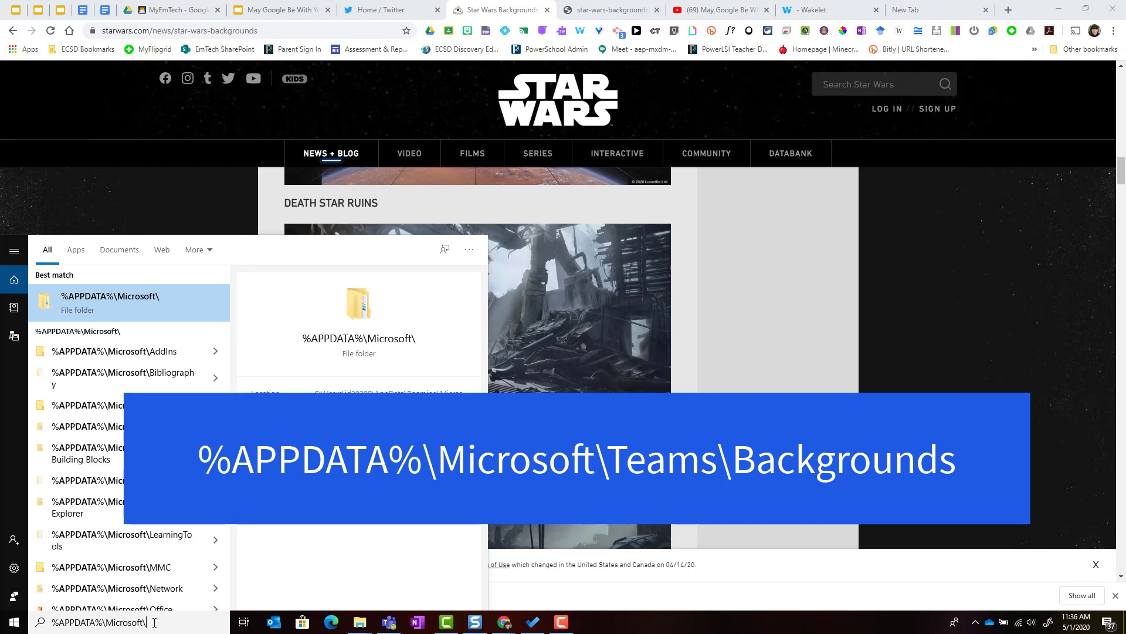
{"action": "type", "text": "Teams"}
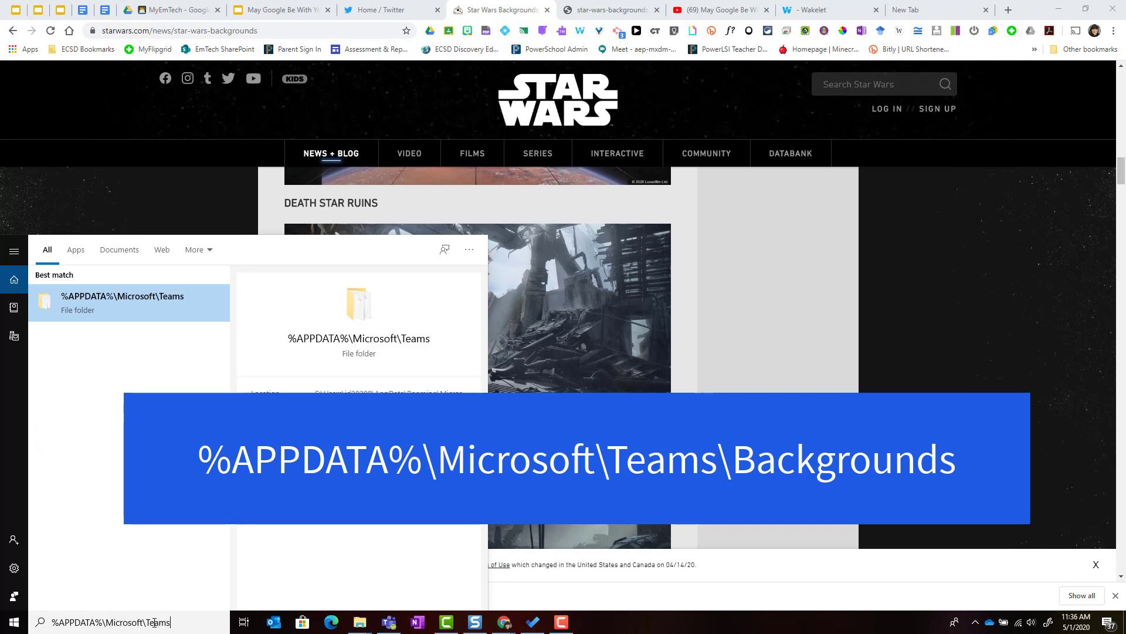
{"action": "type", "text": "\\Bac"}
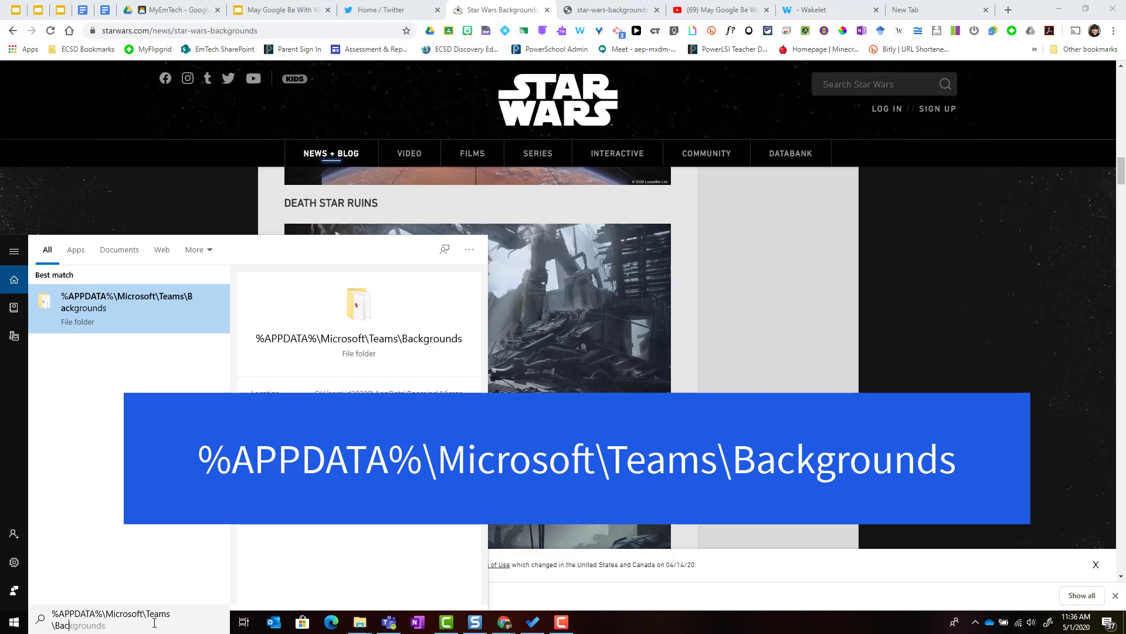
{"action": "type", "text": "gro"}
{"action": "key", "text": "BackSpace"}
{"action": "type", "text": "k"}
{"action": "key", "text": "Return"}
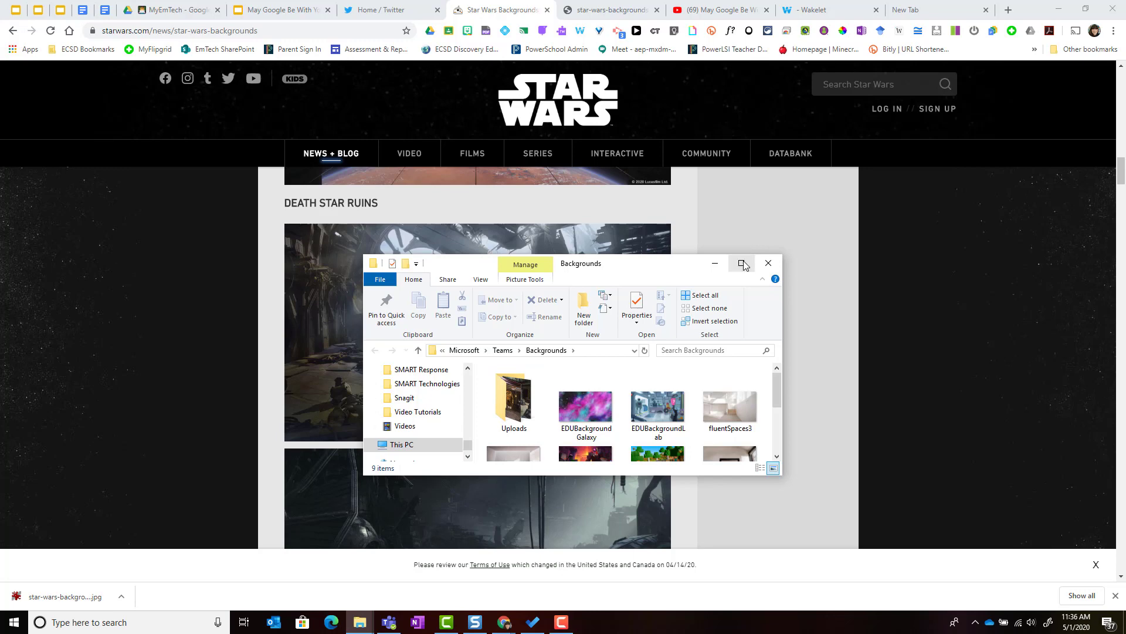
{"action": "left_click", "coordinate": [742, 264]}
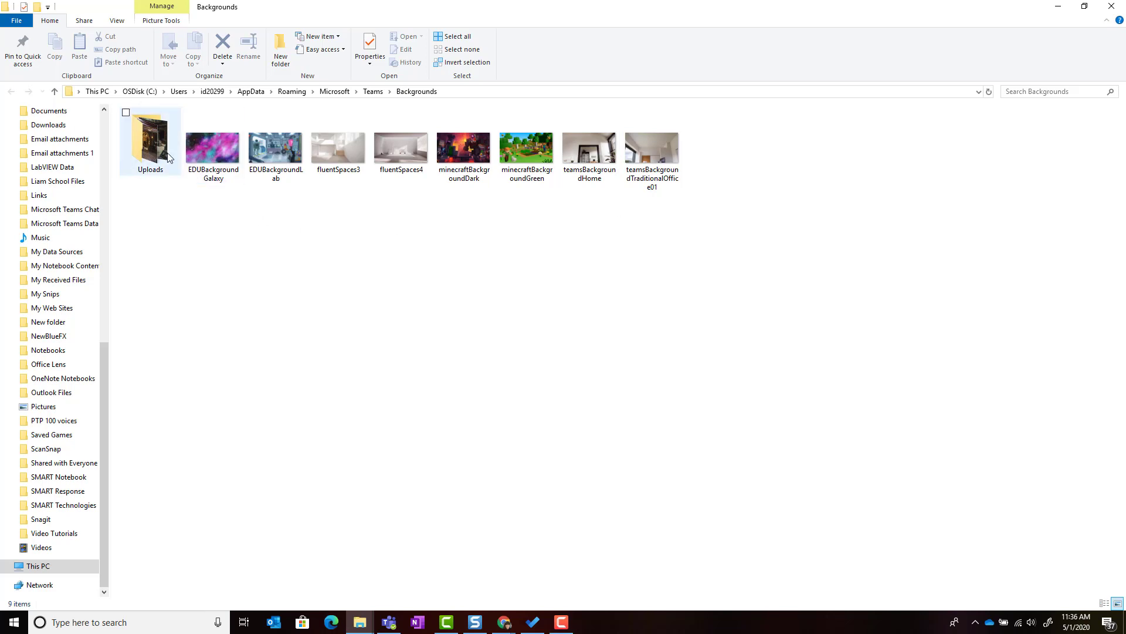
Place the desktop's Backgrounds for Teams folder beside the Teams Backgrounds window and transfer star-wars-backgrounds-36-1 into the Uploads folder.
{"action": "mouse_move", "coordinate": [158, 125]}
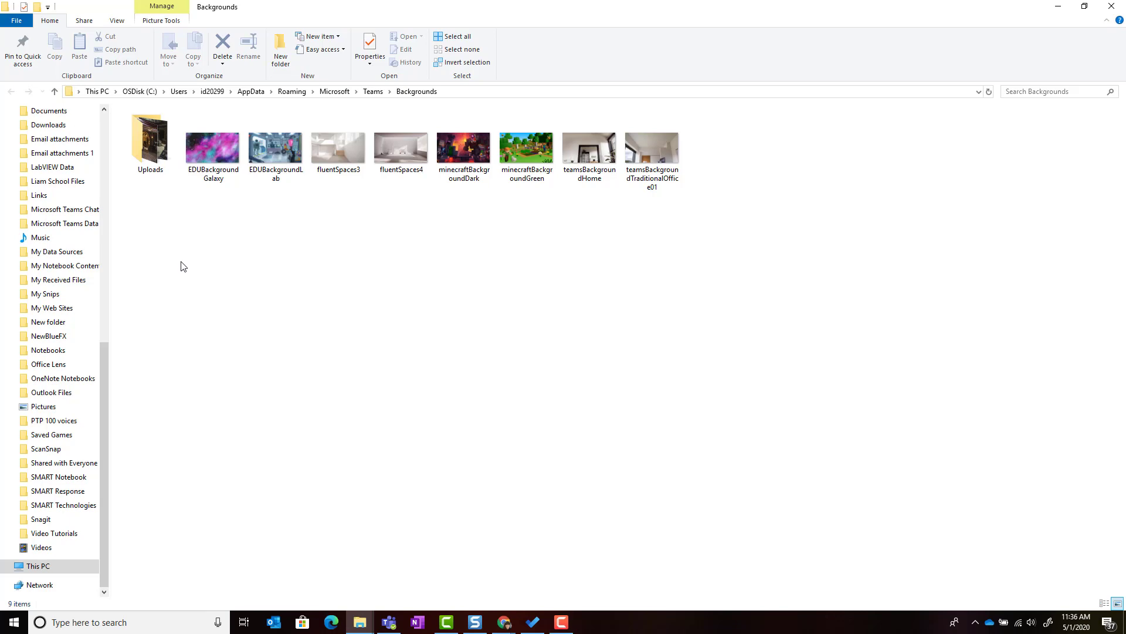
{"action": "key", "text": "super+Right"}
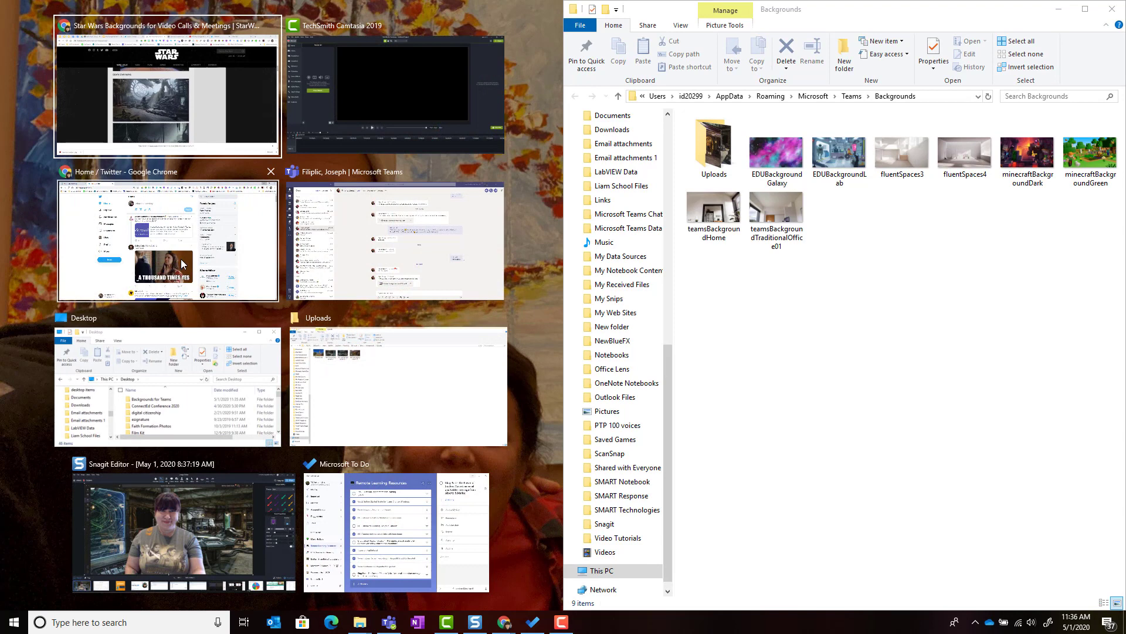
{"action": "left_click", "coordinate": [168, 336]}
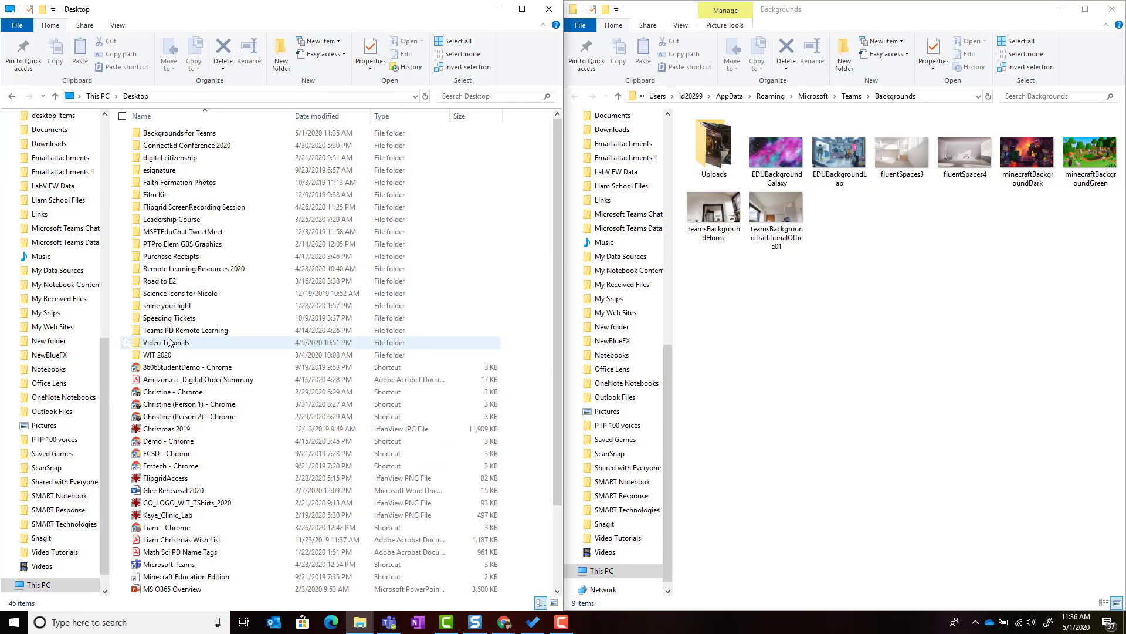
{"action": "double_click", "coordinate": [190, 134]}
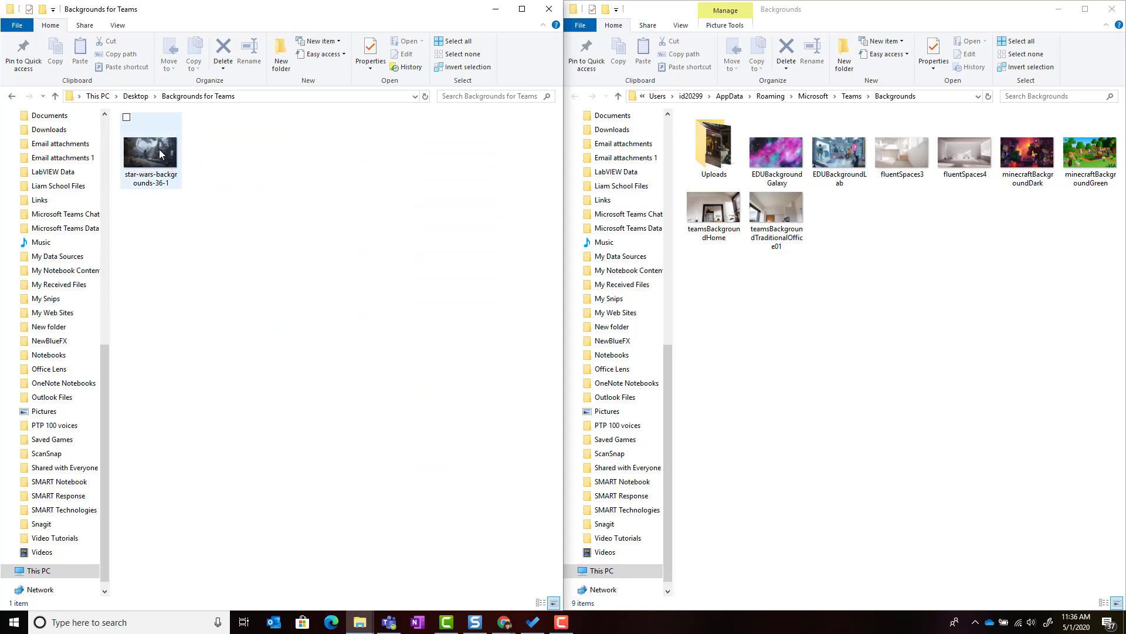
{"action": "left_click_drag", "start_coordinate": [159, 154], "coordinate": [711, 152]}
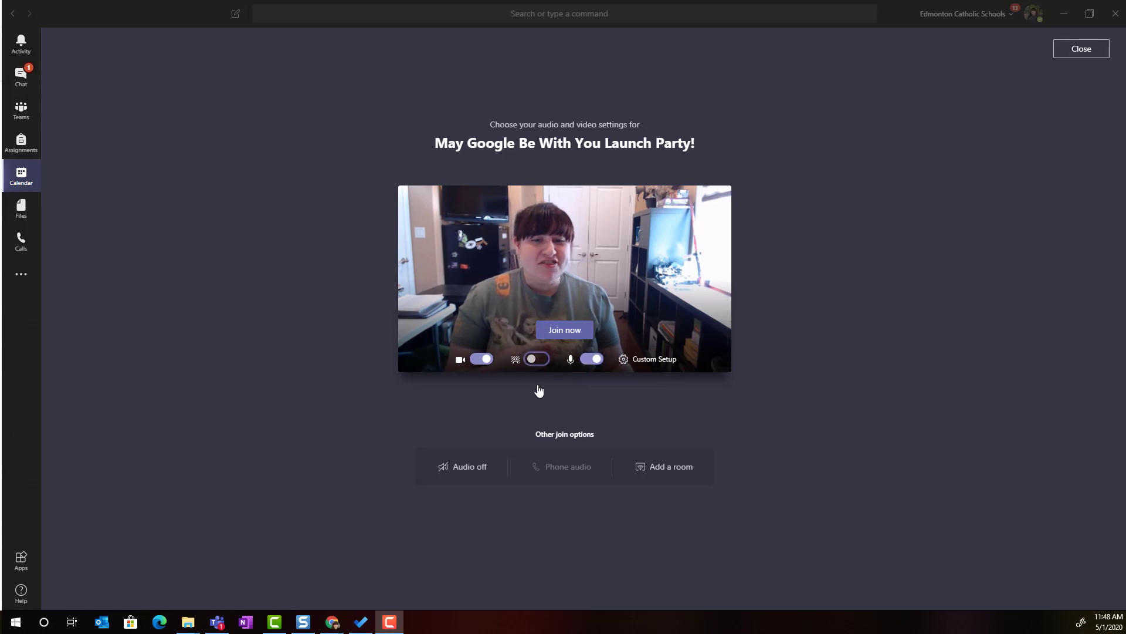
In Microsoft Teams, set the uploaded Death Star ruins picture as the video background and join the May Google Be With You Launch Party! meeting.
{"action": "left_click", "coordinate": [543, 363]}
{"action": "left_click", "coordinate": [536, 359]}
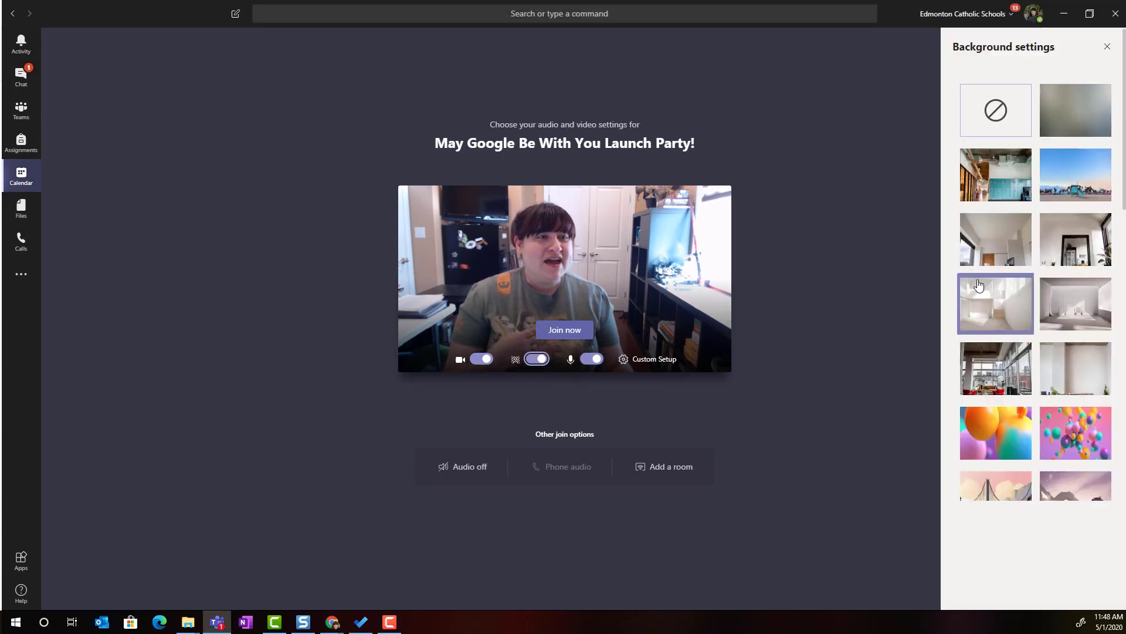
{"action": "left_click", "coordinate": [1043, 86]}
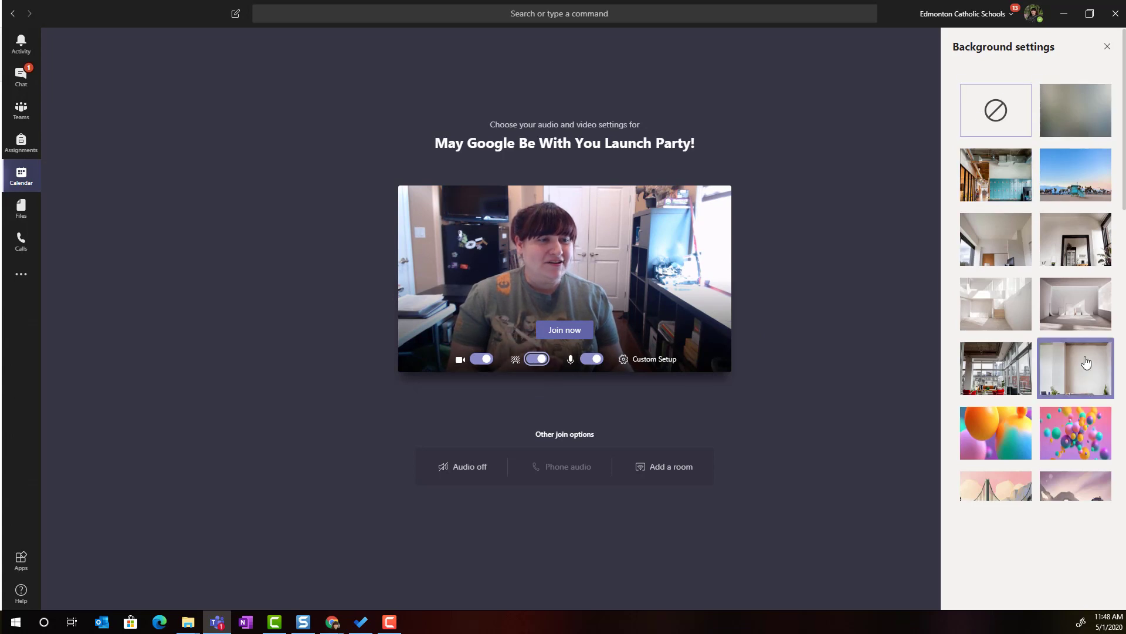
{"action": "scroll", "coordinate": [1070, 388], "scroll_direction": "down", "scroll_amount": 1}
{"action": "left_click", "coordinate": [1070, 388]}
{"action": "scroll", "coordinate": [1070, 389], "scroll_direction": "down", "scroll_amount": 5}
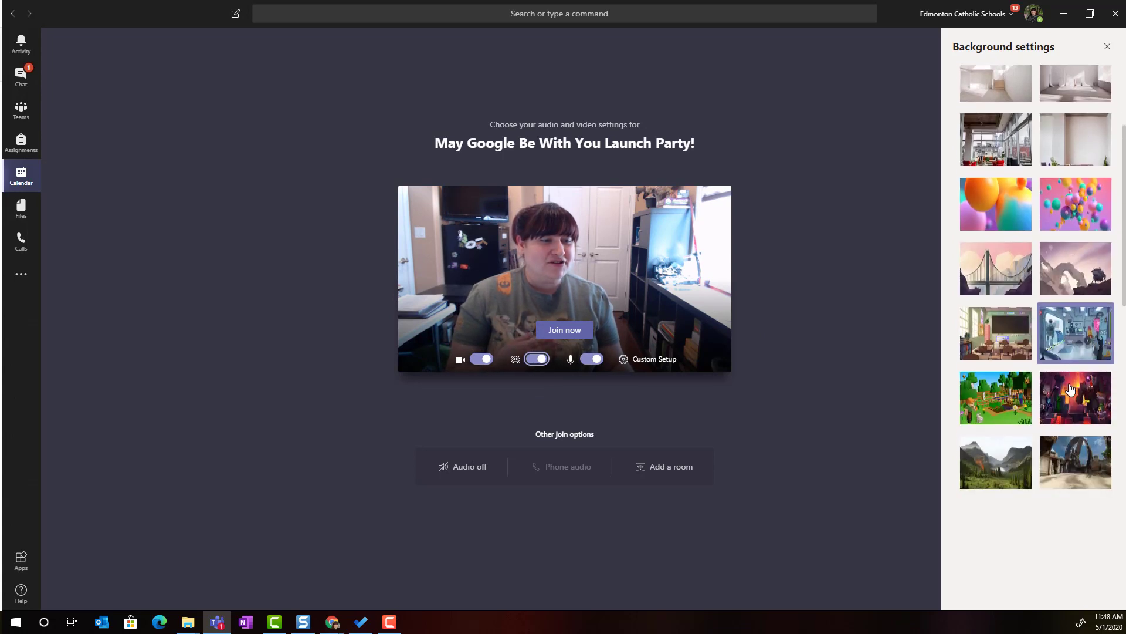
{"action": "left_click", "coordinate": [1070, 389]}
{"action": "scroll", "coordinate": [1070, 388], "scroll_direction": "down", "scroll_amount": 4}
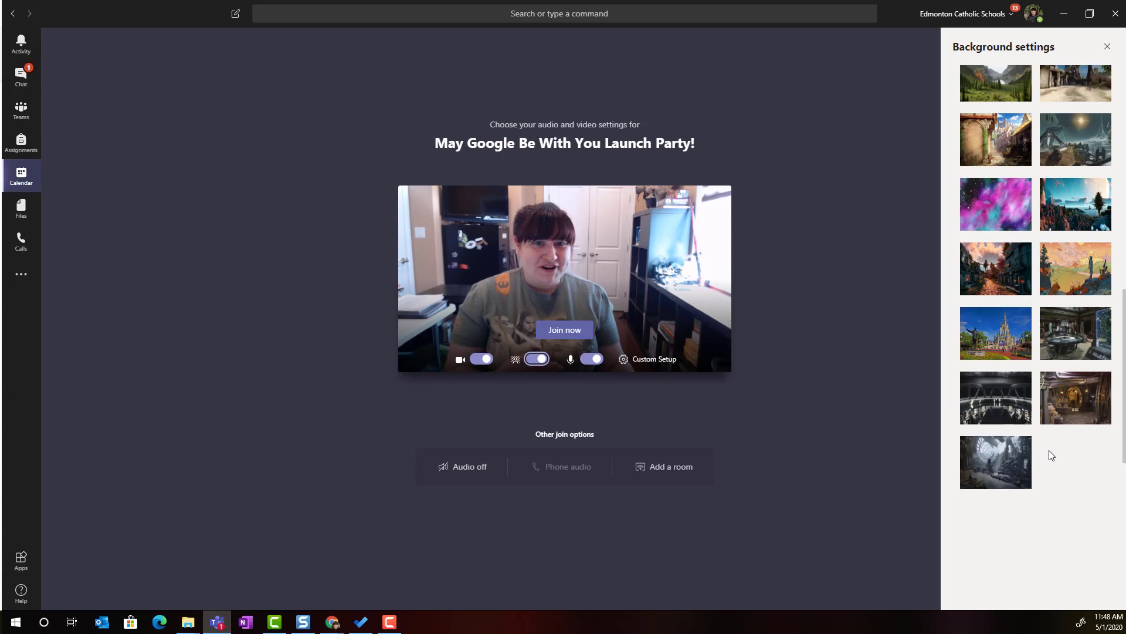
{"action": "left_click", "coordinate": [1005, 464]}
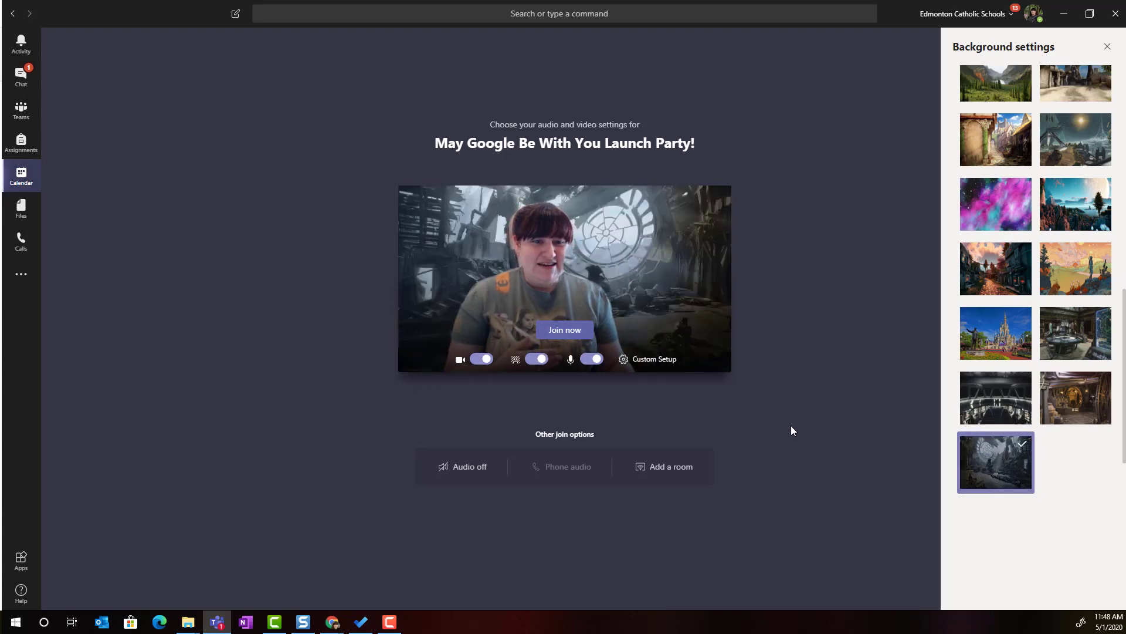
{"action": "left_click", "coordinate": [1107, 46]}
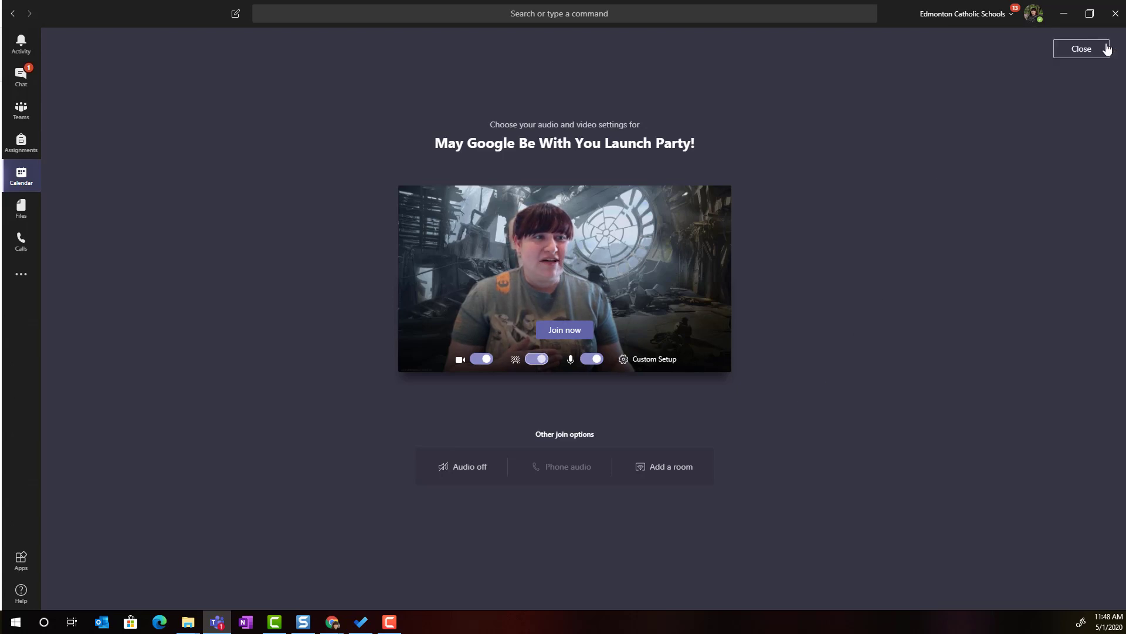
{"action": "left_click", "coordinate": [568, 334]}
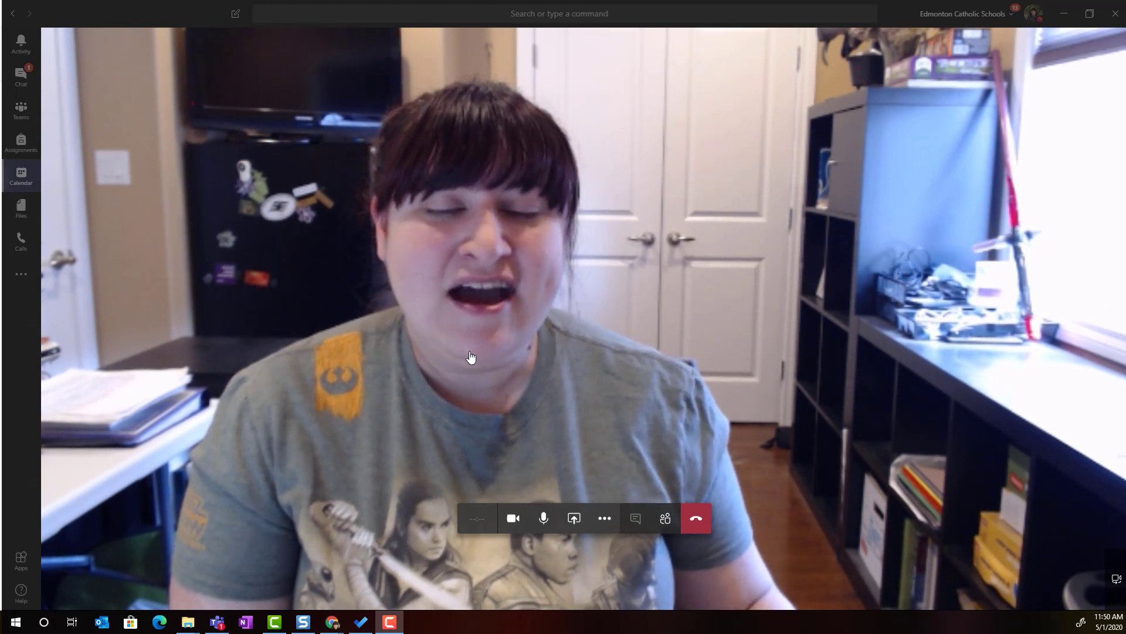
Show the background effects from within the running meeting.
{"action": "mouse_move", "coordinate": [532, 400]}
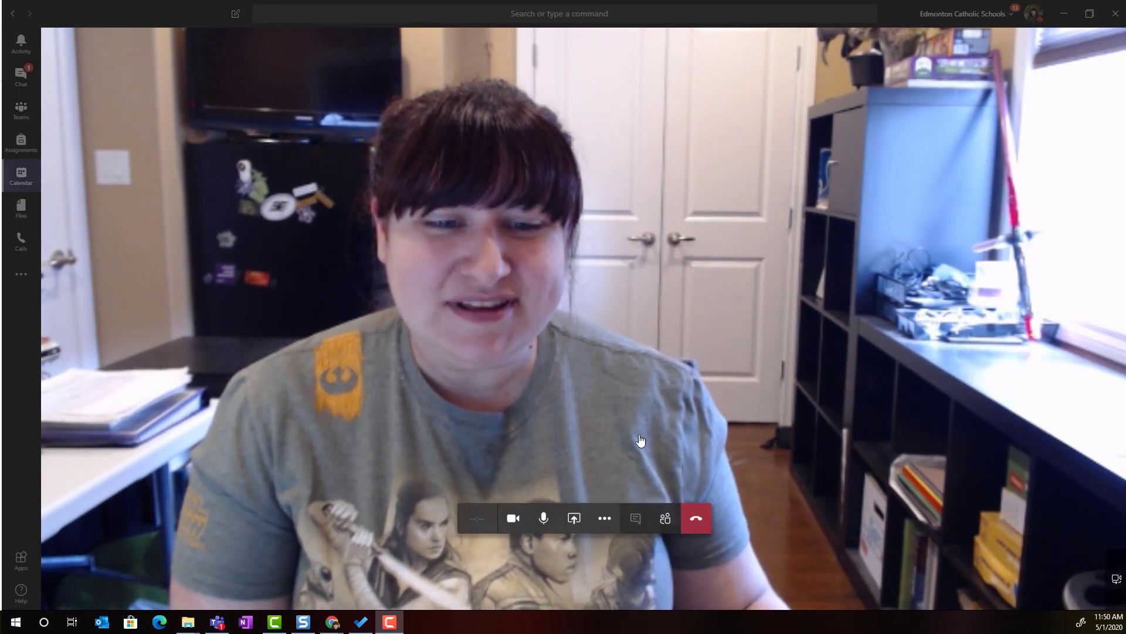
{"action": "left_click", "coordinate": [604, 520]}
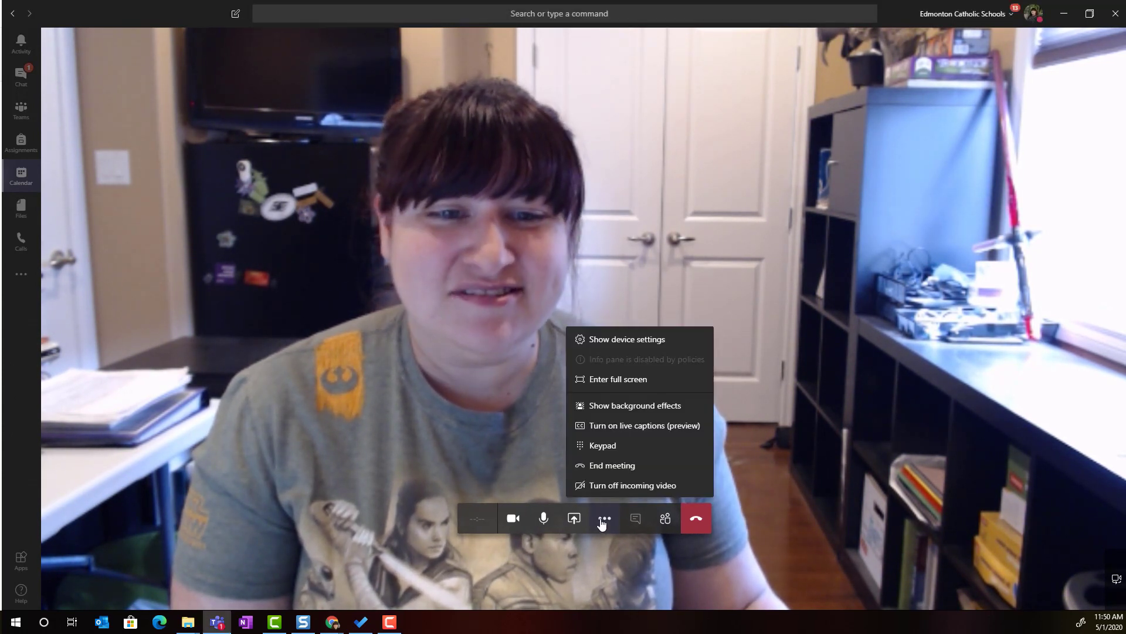
{"action": "left_click", "coordinate": [623, 409]}
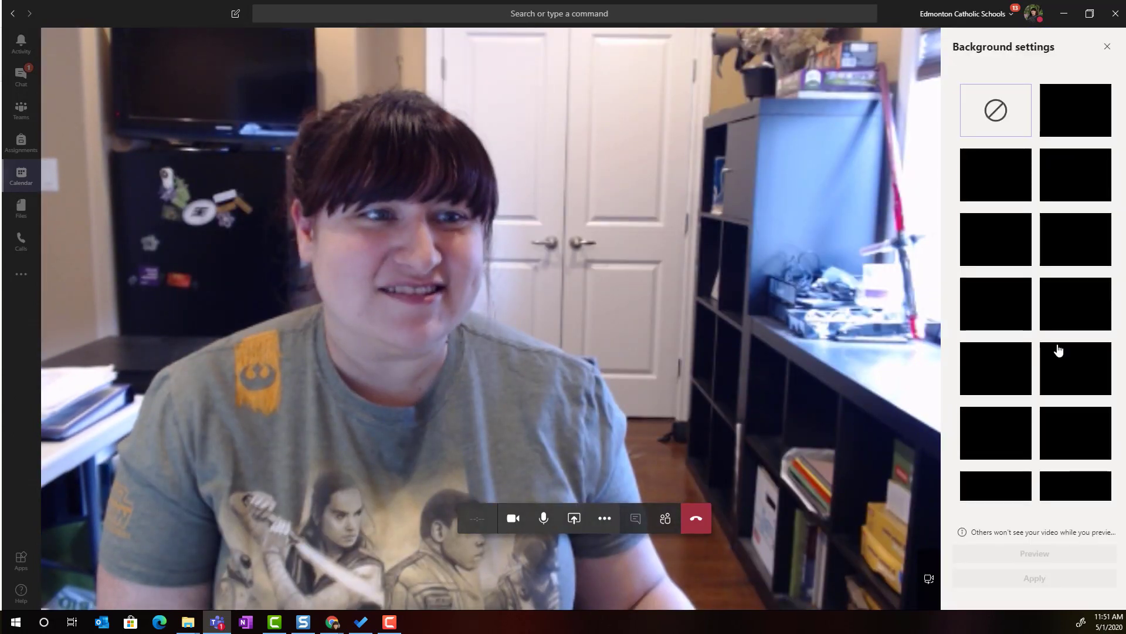